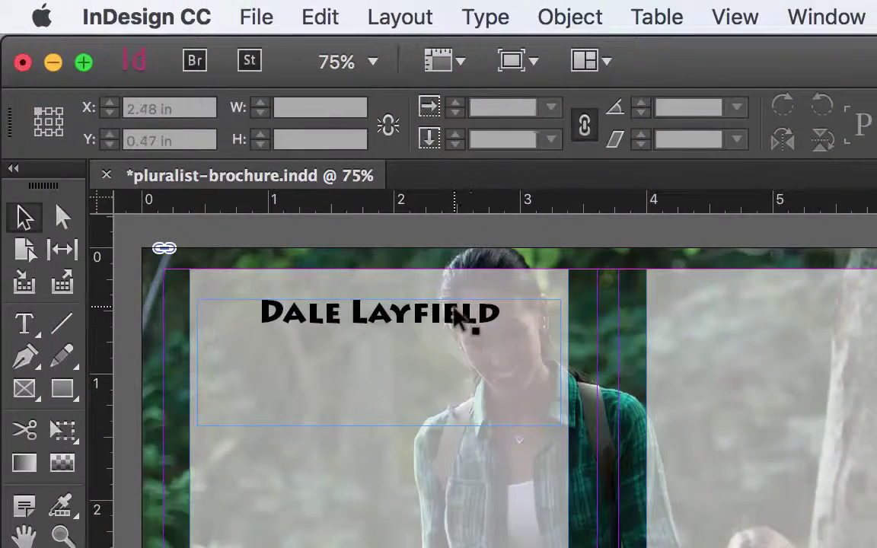
Inspect the finished spread's name frame, copyright text and 70% opacity white panel
left_click(455, 320)
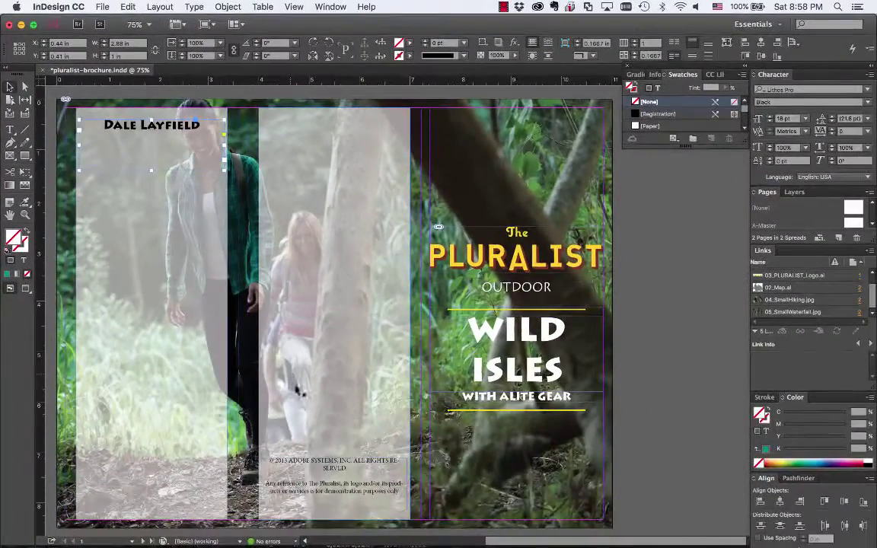
left_click(340, 492)
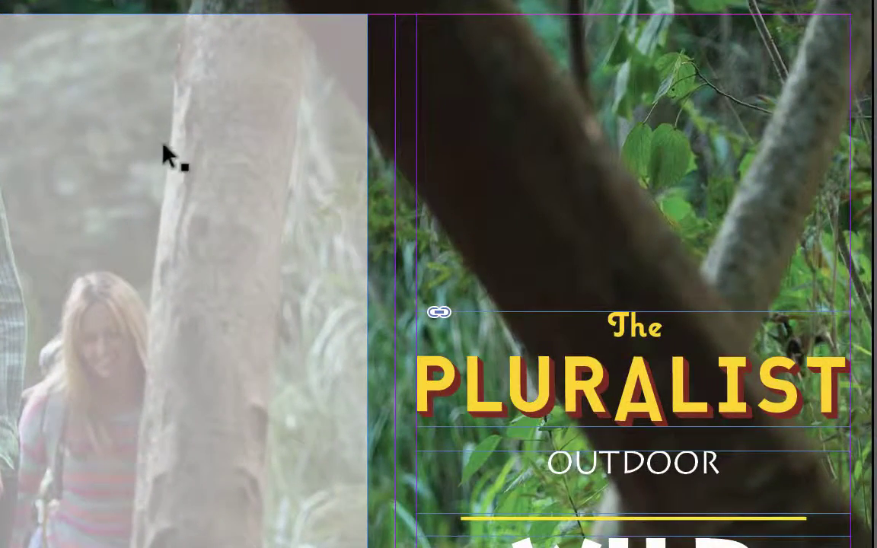
left_click(329, 159)
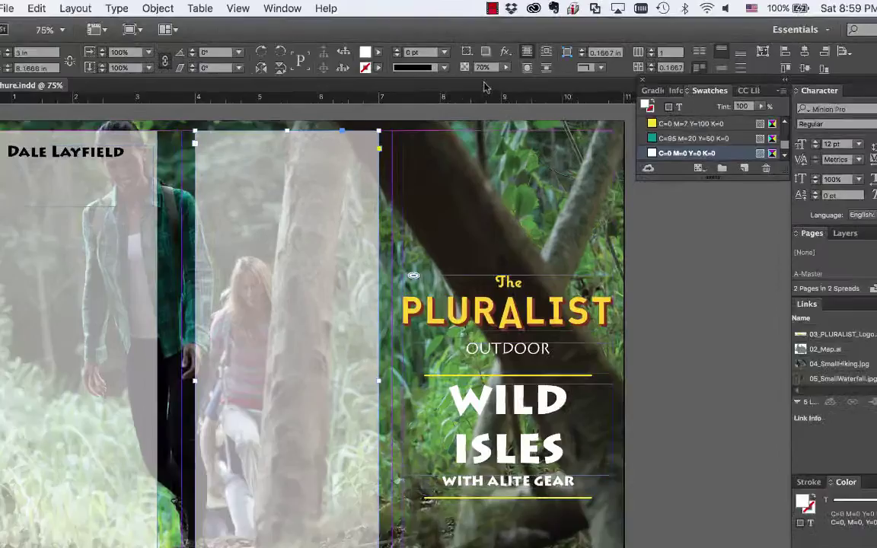
left_click(506, 68)
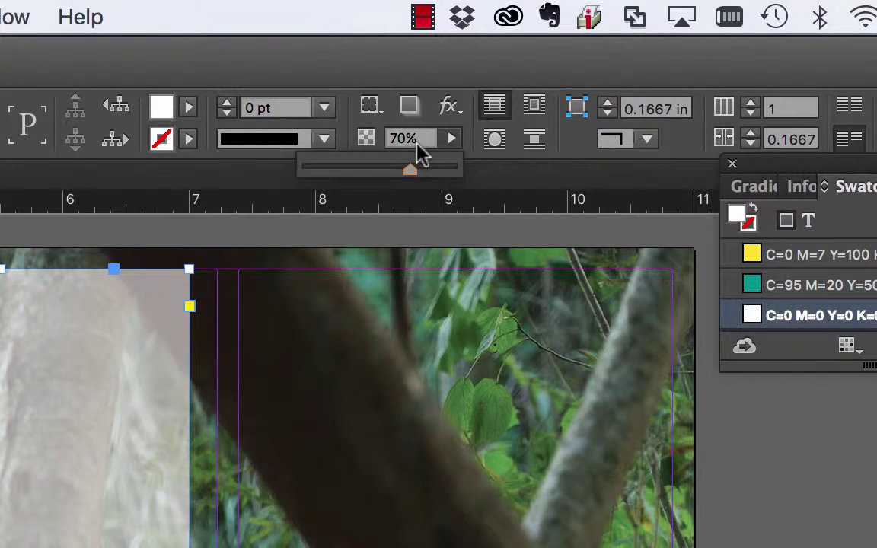
left_click(452, 143)
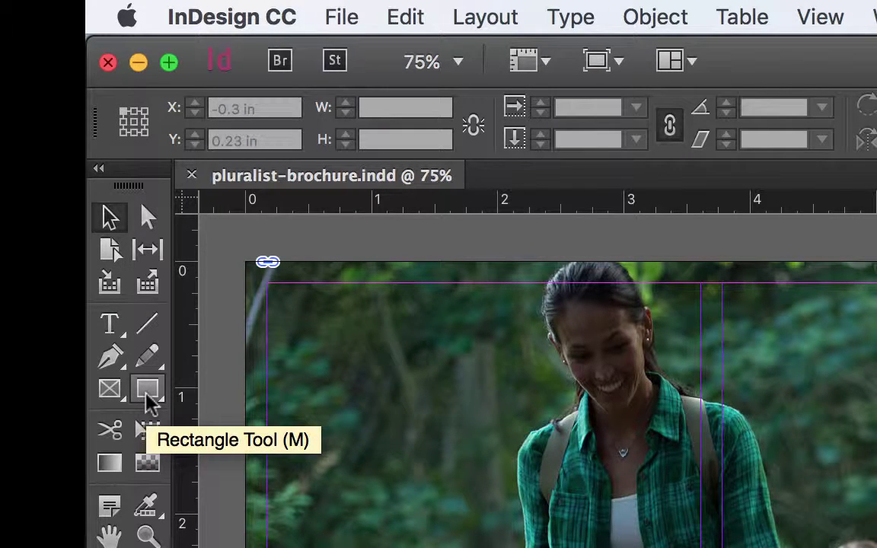
Draw a 3 in by 8.1666 in rectangle from the first page's top-left corner
left_click(147, 389)
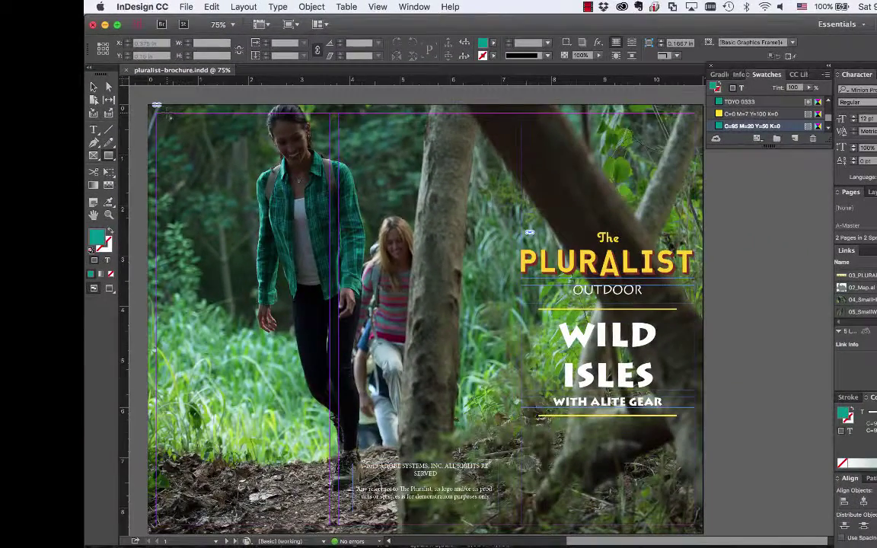
left_click_drag(150, 106, 318, 525)
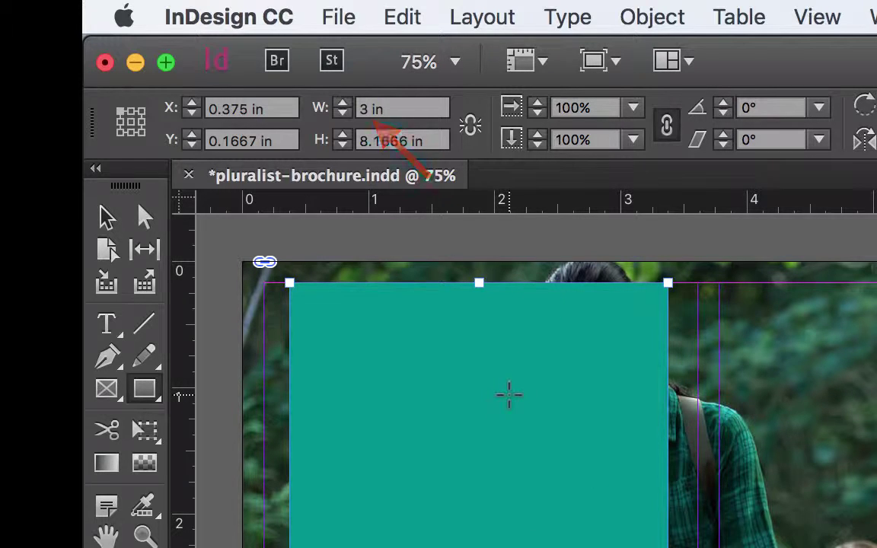
left_click(105, 218)
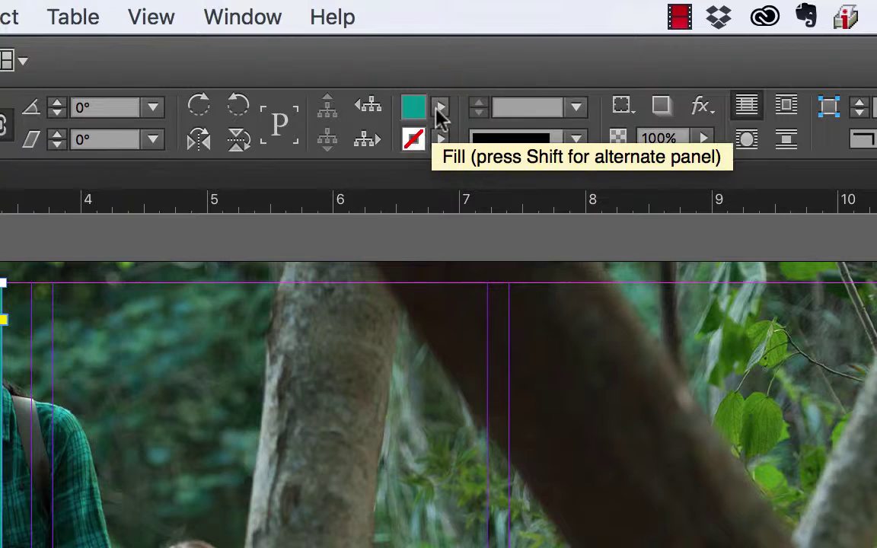
Fill the tall rectangle with a new CMYK swatch named White at 0/0/0/0
left_click(442, 108)
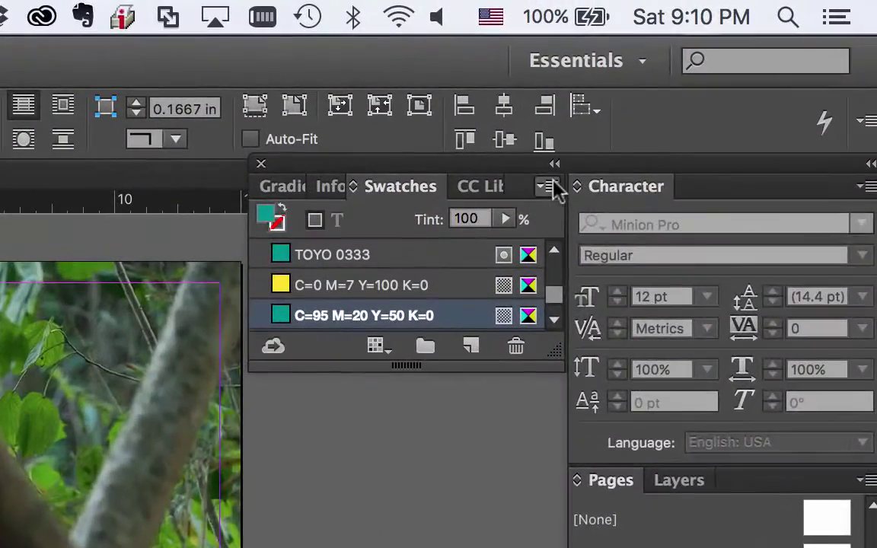
left_click(742, 75)
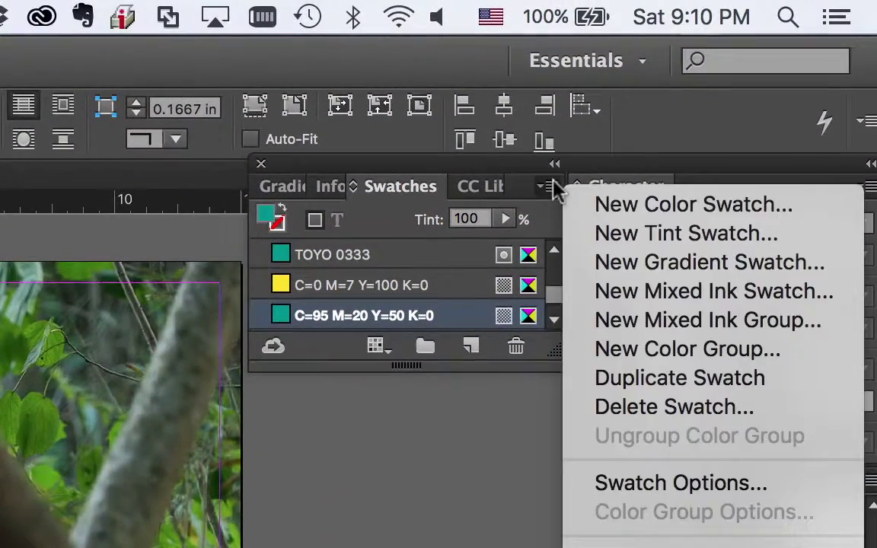
left_click(608, 204)
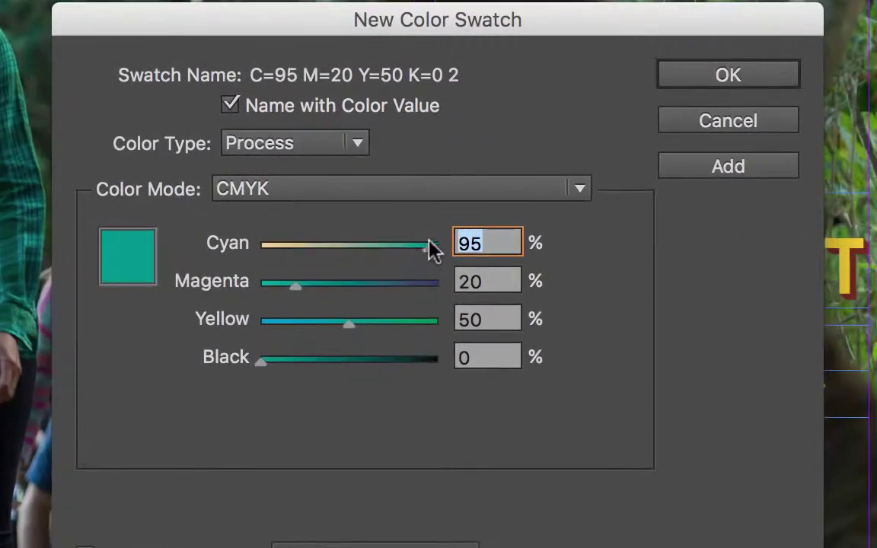
left_click_drag(430, 247, 252, 254)
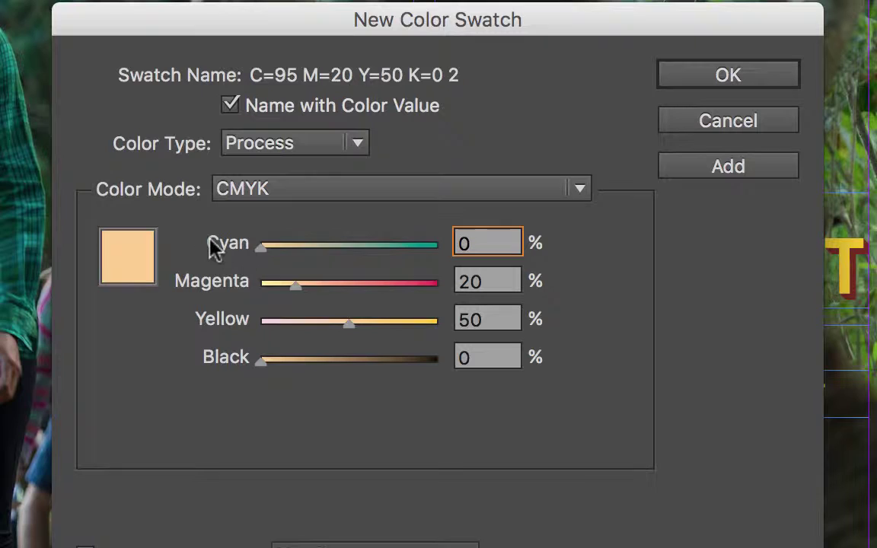
left_click_drag(298, 287, 222, 293)
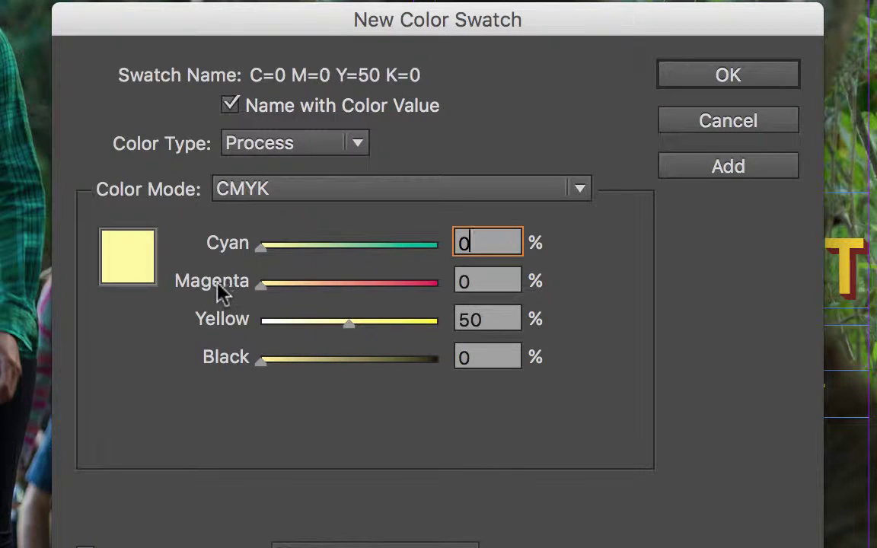
left_click_drag(350, 321, 235, 330)
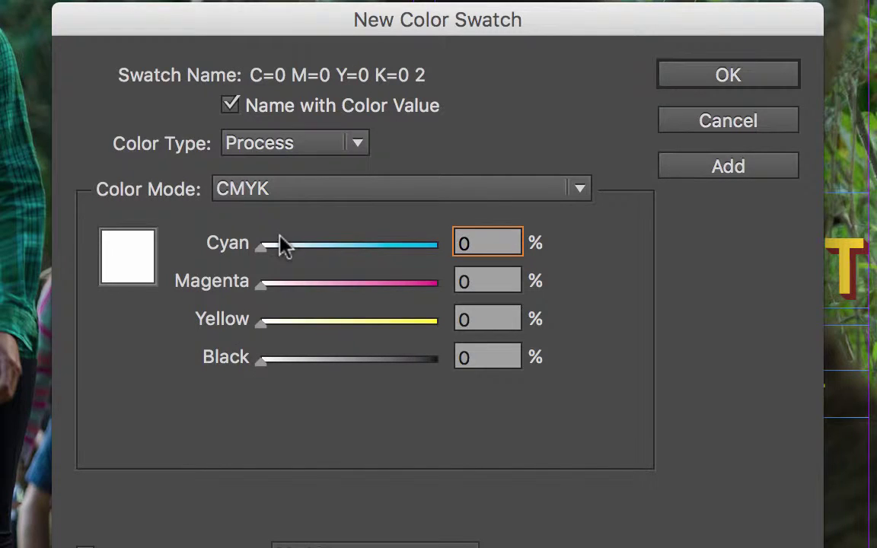
left_click(232, 105)
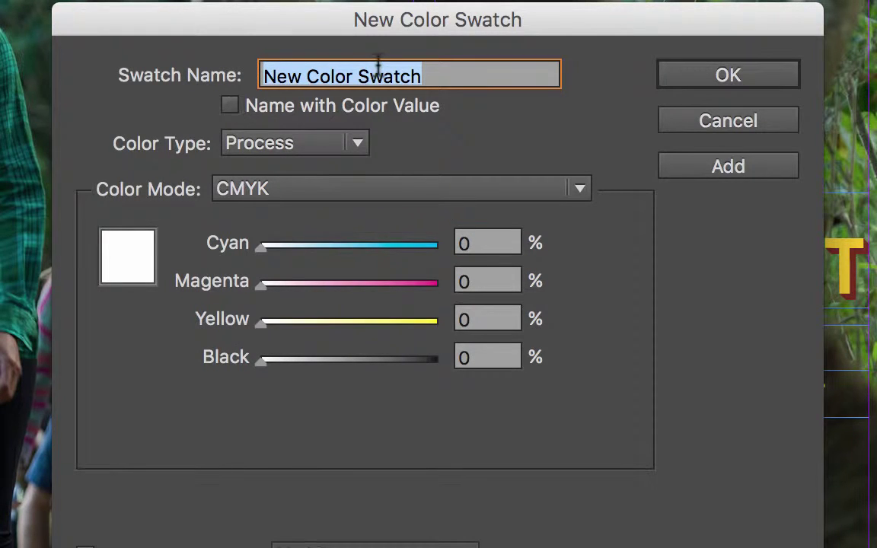
type("White")
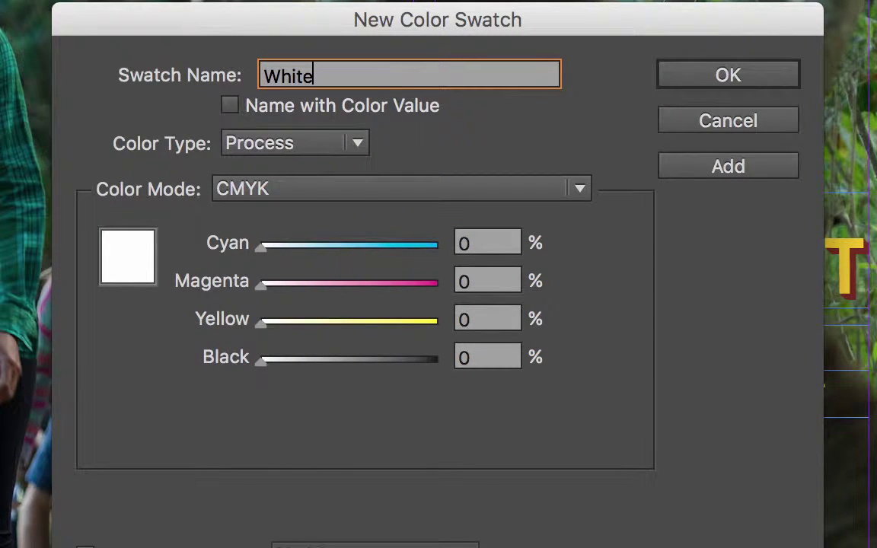
left_click(728, 76)
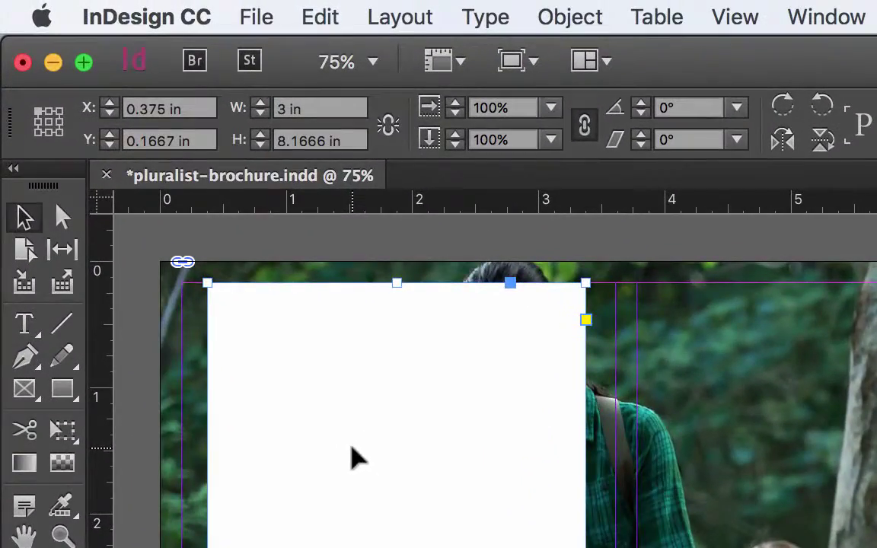
Nudge the white panel slightly left and lower its opacity to 80%
mouse_move(352, 449)
left_mouse_down()
mouse_move(340, 449)
mouse_move(354, 451)
left_mouse_up()
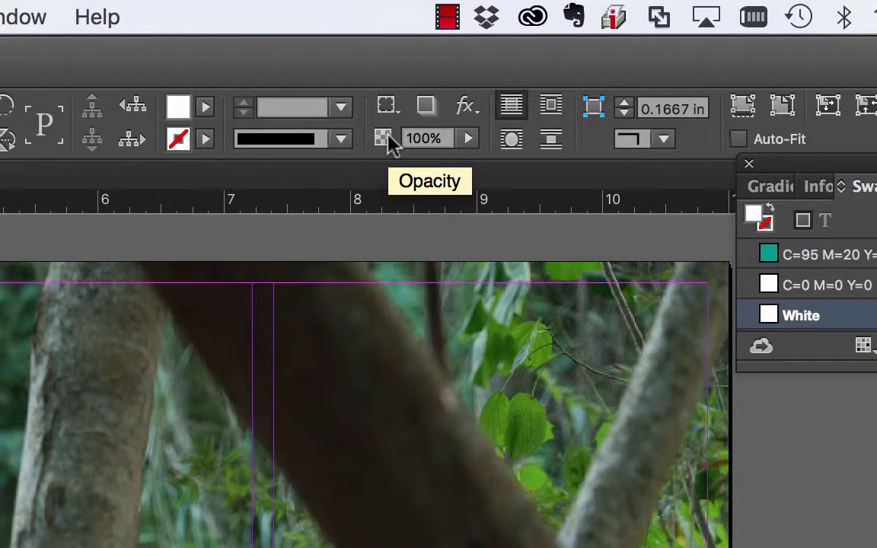
left_click(469, 140)
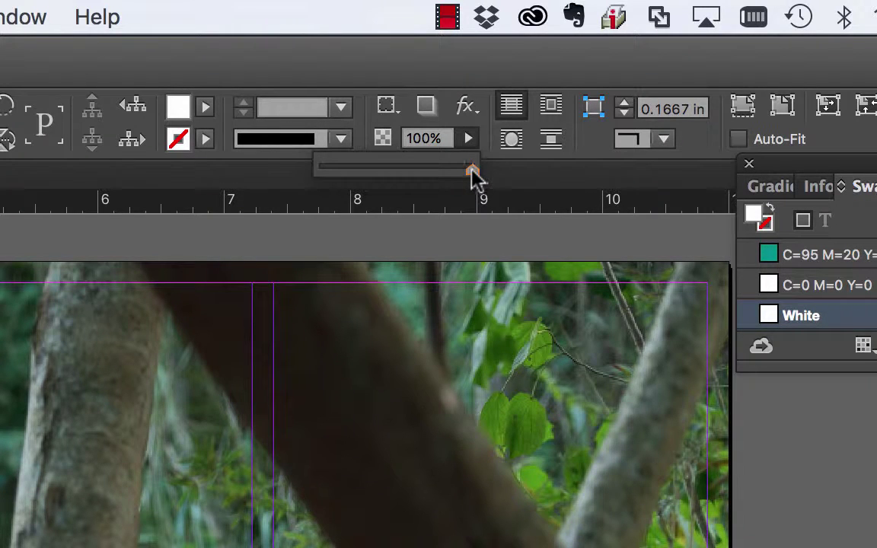
left_click_drag(468, 169, 448, 179)
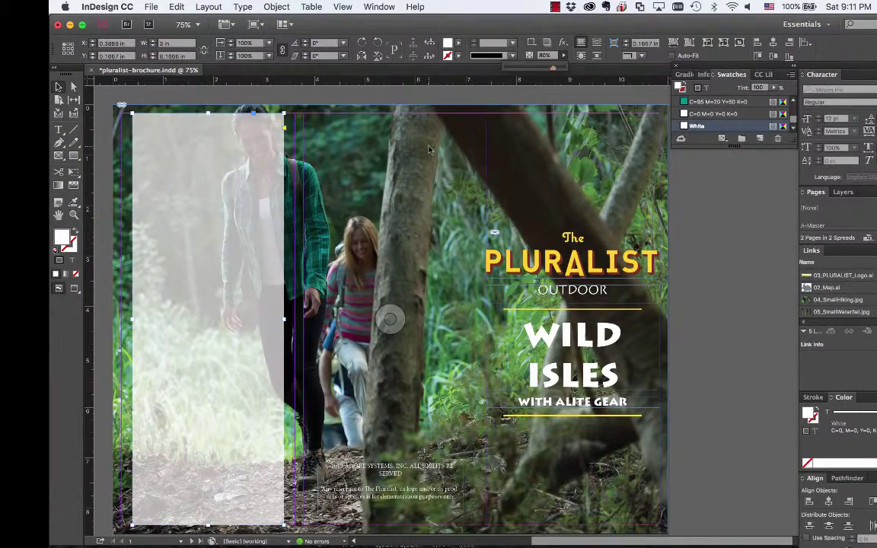
Duplicate the translucent white panel to the right at X 4 in
left_click(249, 197)
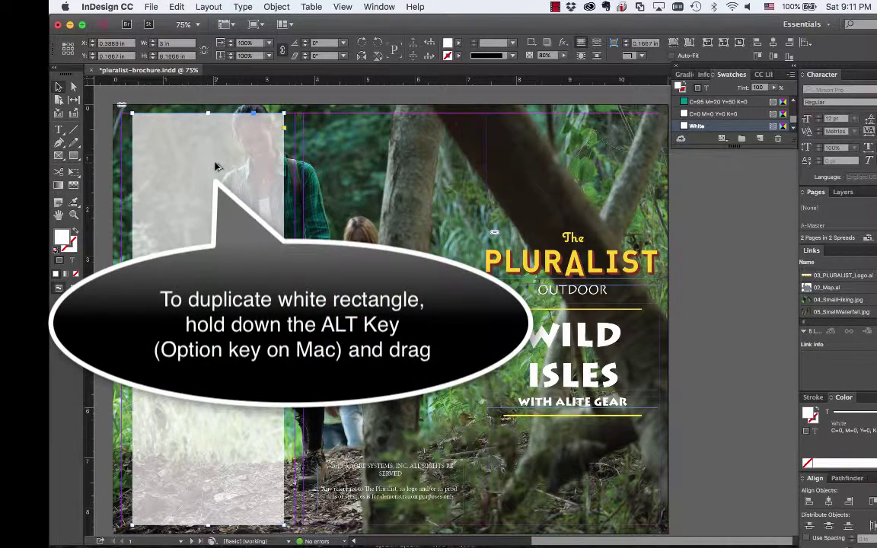
left_click_drag(215, 166, 401, 172)
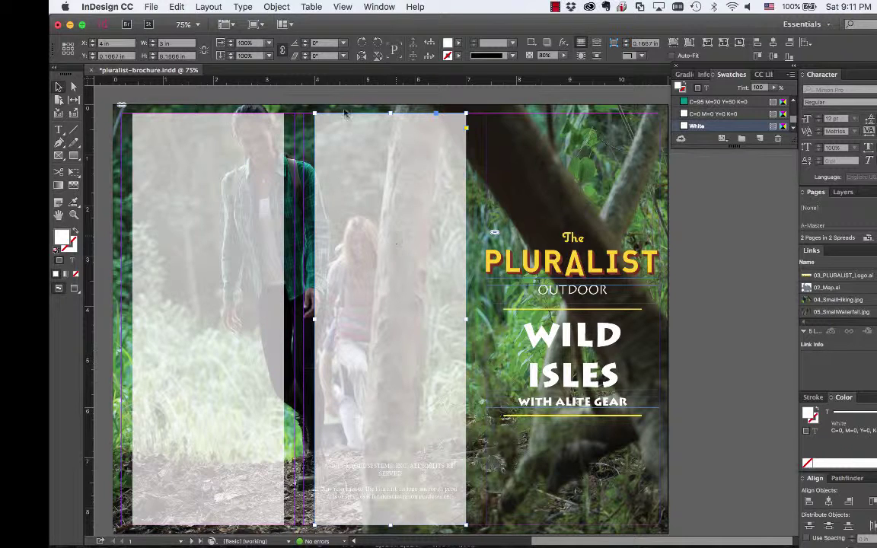
Send the second white panel to the back with Object > Arrange
left_click(277, 6)
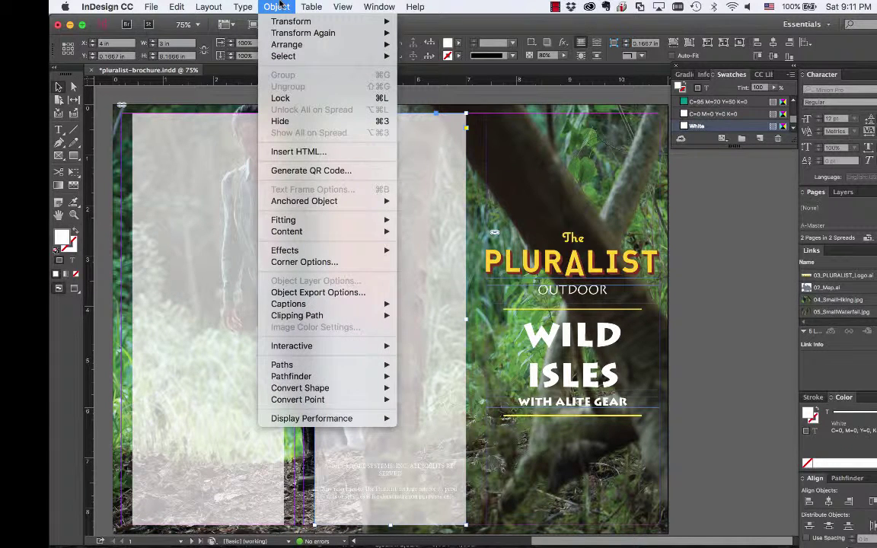
mouse_move(312, 45)
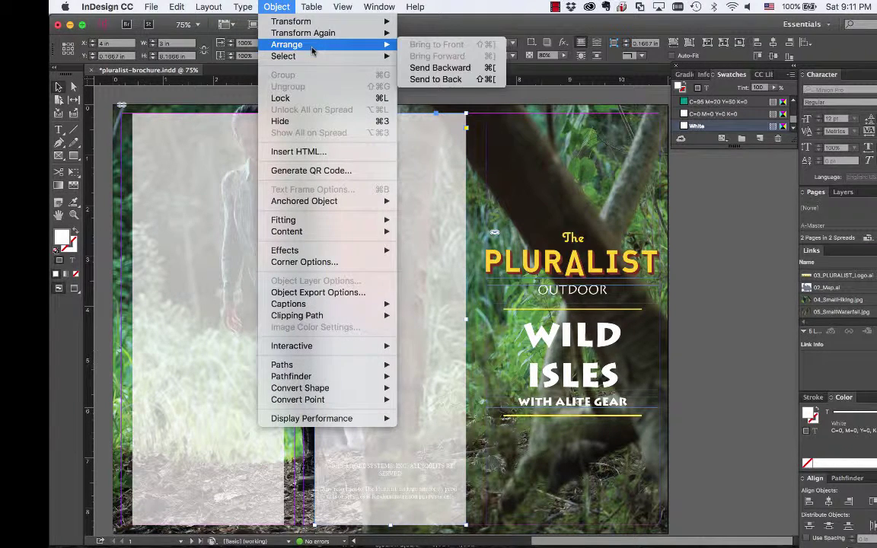
left_click(449, 79)
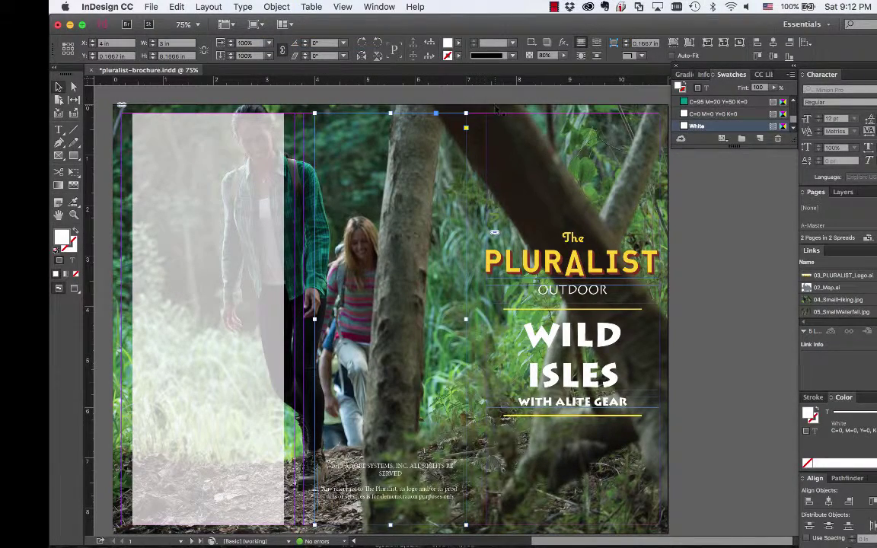
Send the hiking photo to the back so the panel sits above it
left_click(495, 110)
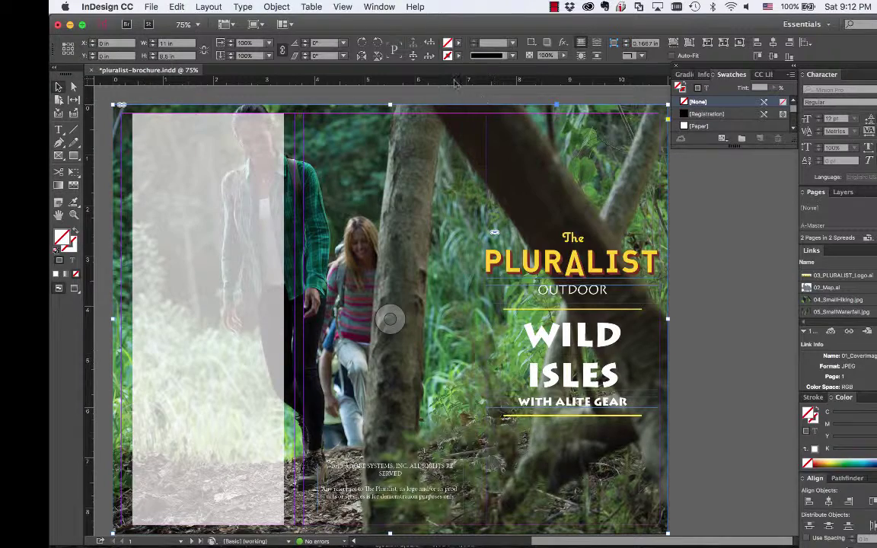
left_click(274, 7)
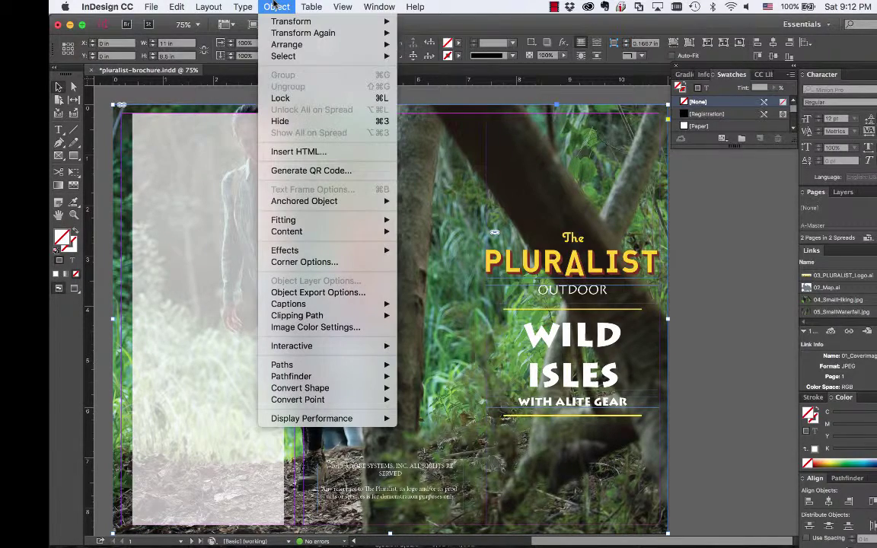
mouse_move(304, 44)
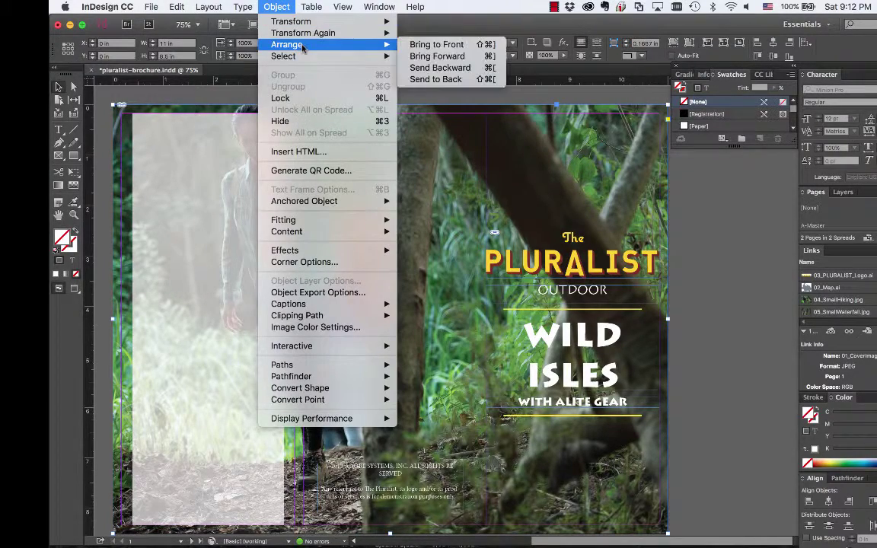
left_click(436, 79)
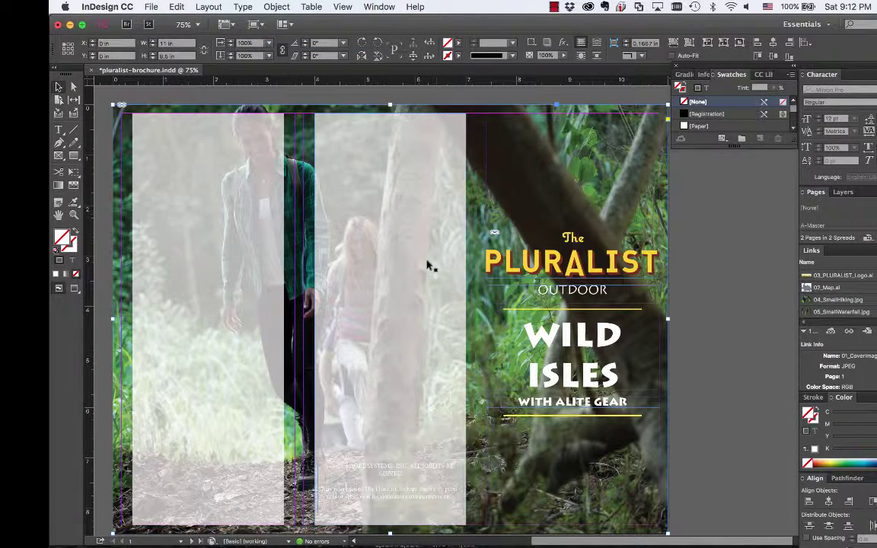
Select all the copyright legal text and apply the [Black] swatch
left_click(428, 479)
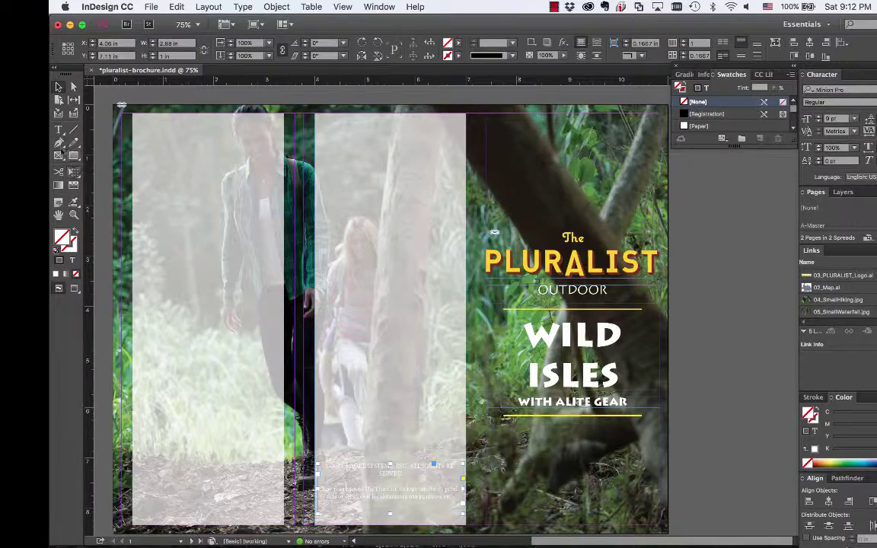
left_click(59, 131)
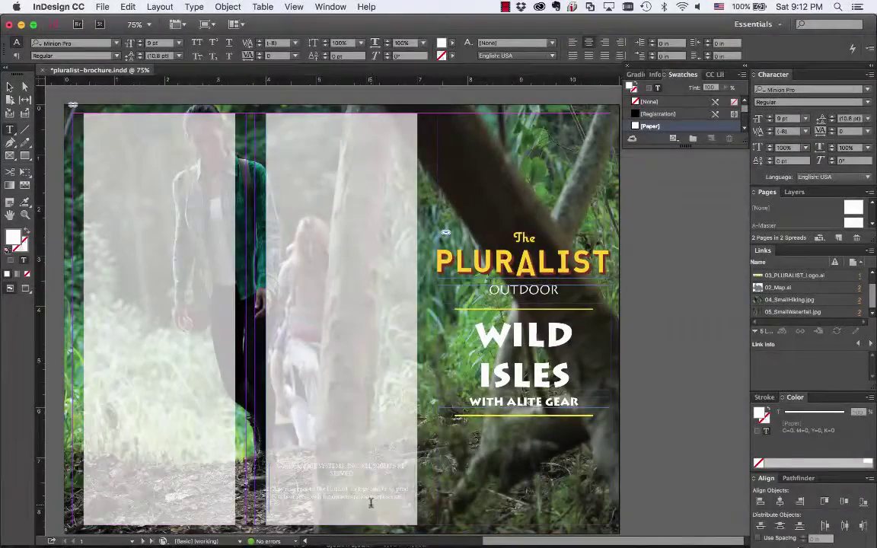
left_click_drag(371, 502, 303, 455)
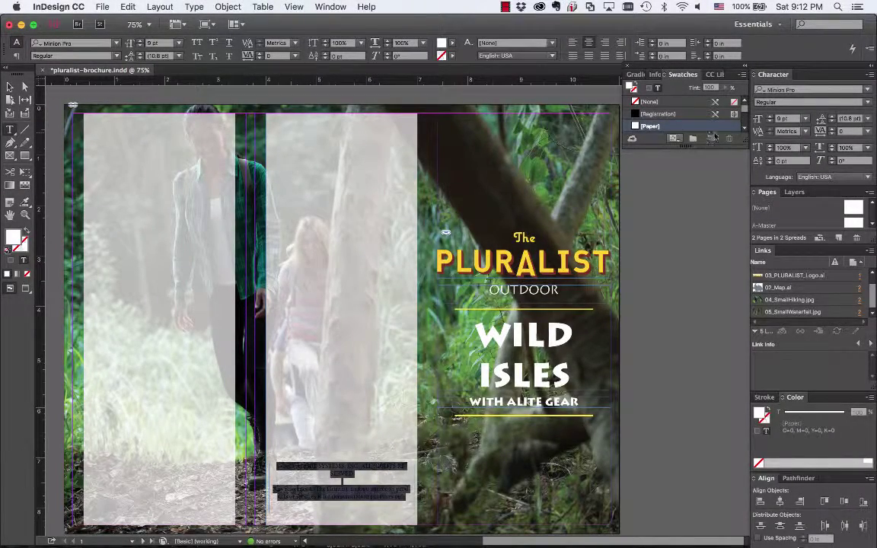
scroll(746, 131, "down", 1)
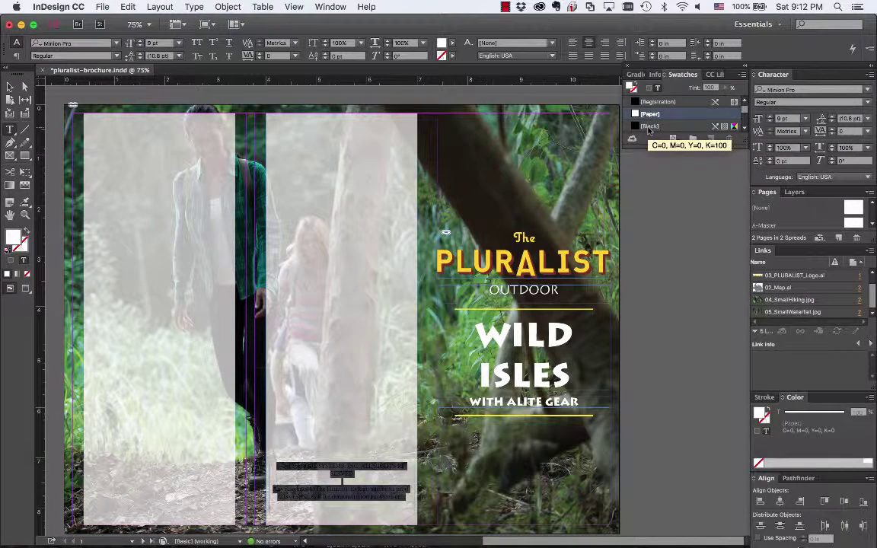
left_click(648, 127)
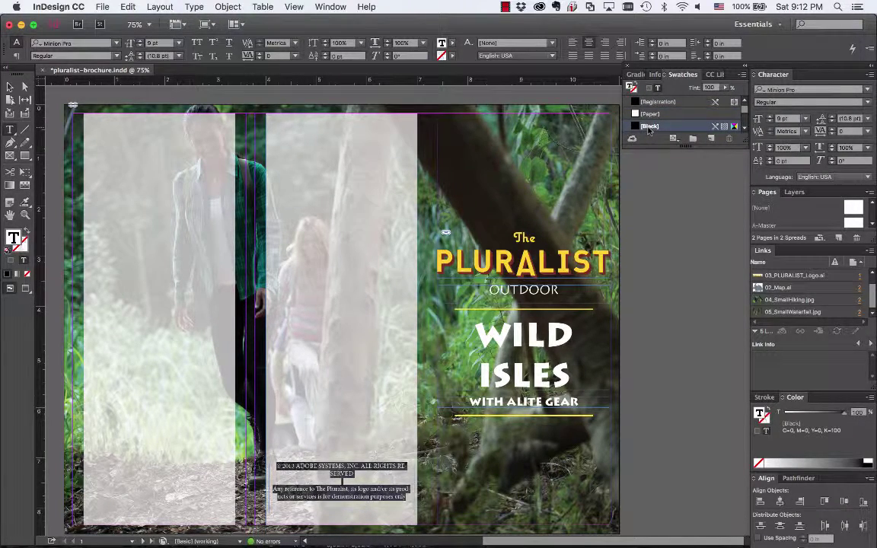
left_click(357, 351)
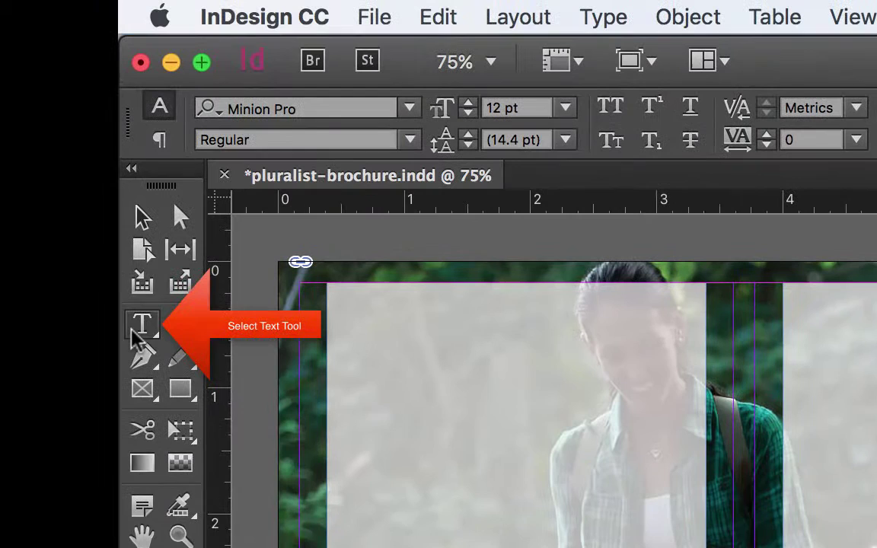
left_click(122, 283)
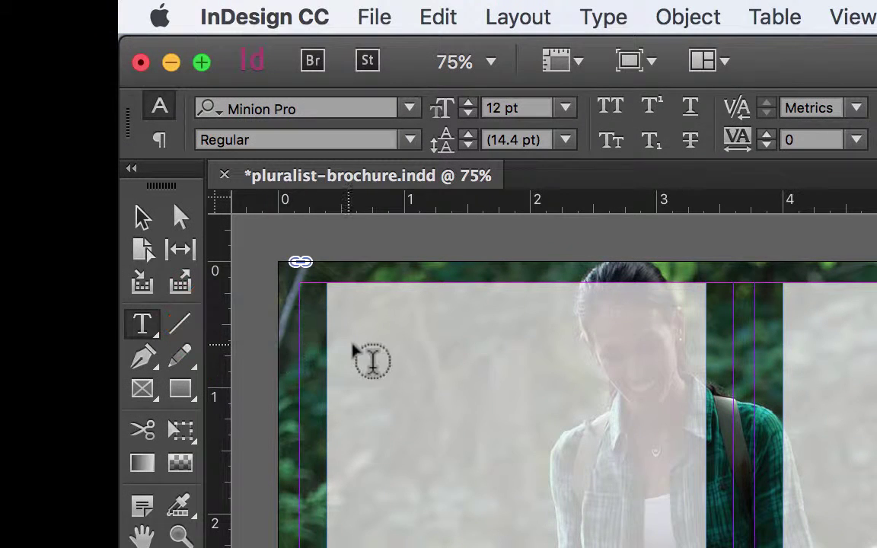
left_click_drag(356, 315, 678, 415)
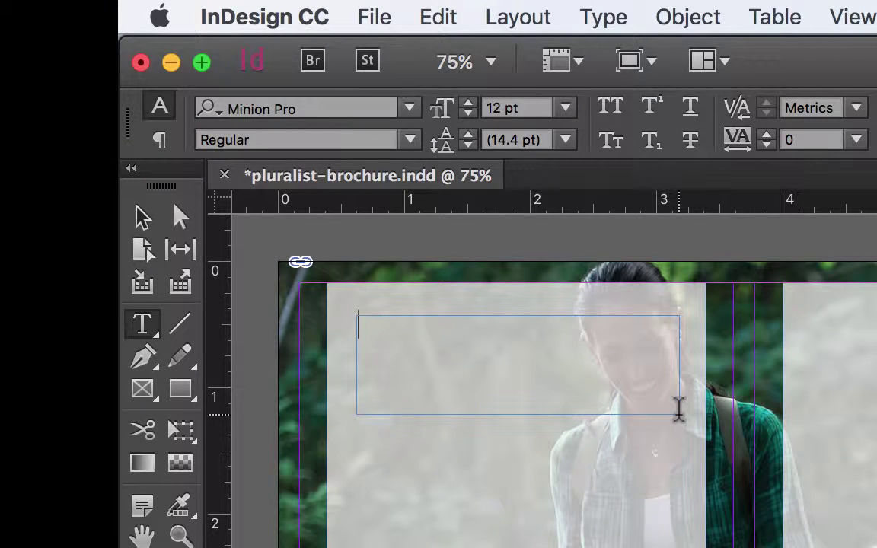
type("Dale Lay")
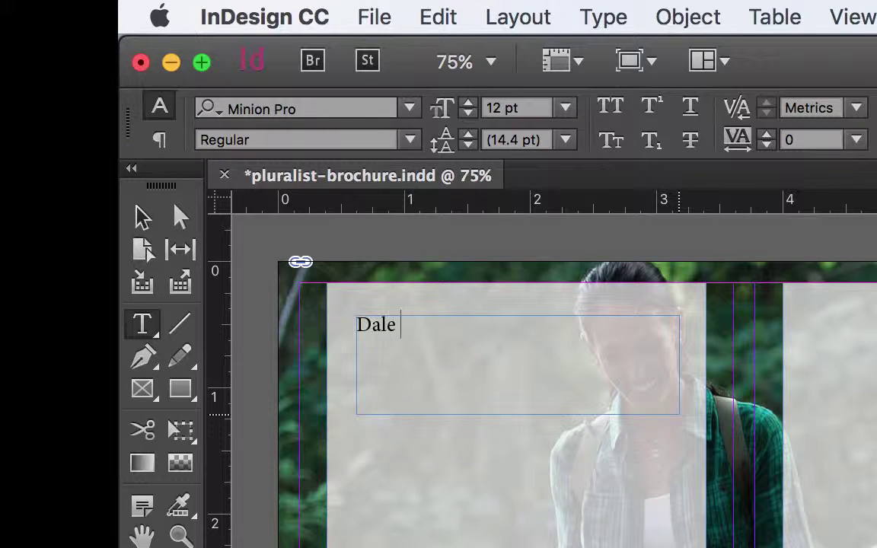
type("field")
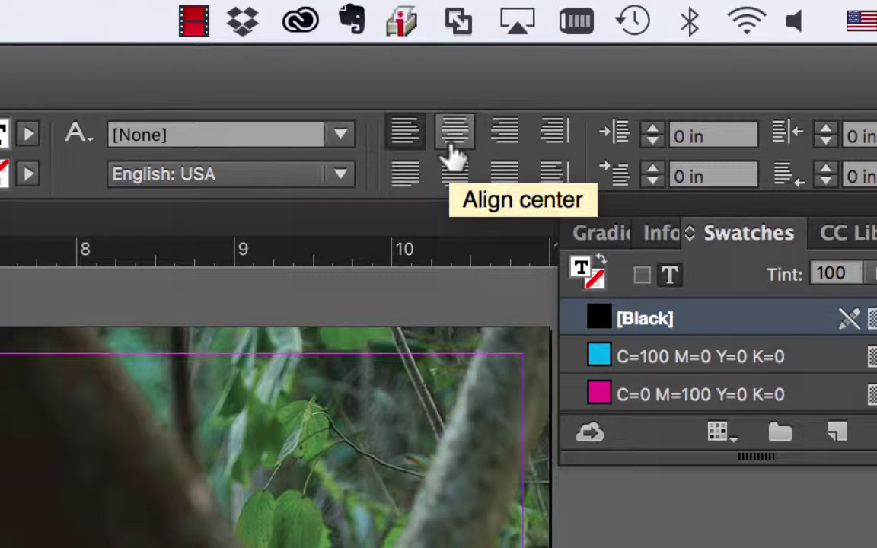
left_click(454, 156)
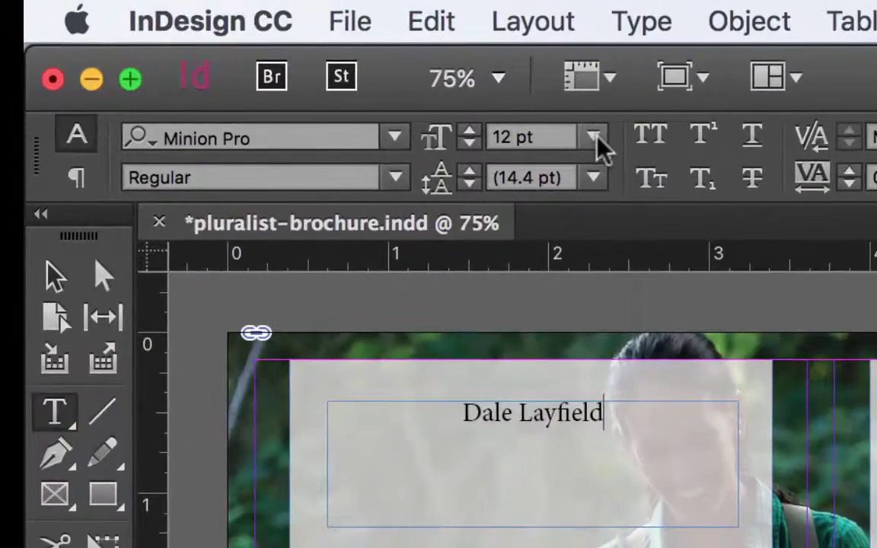
left_click(594, 138)
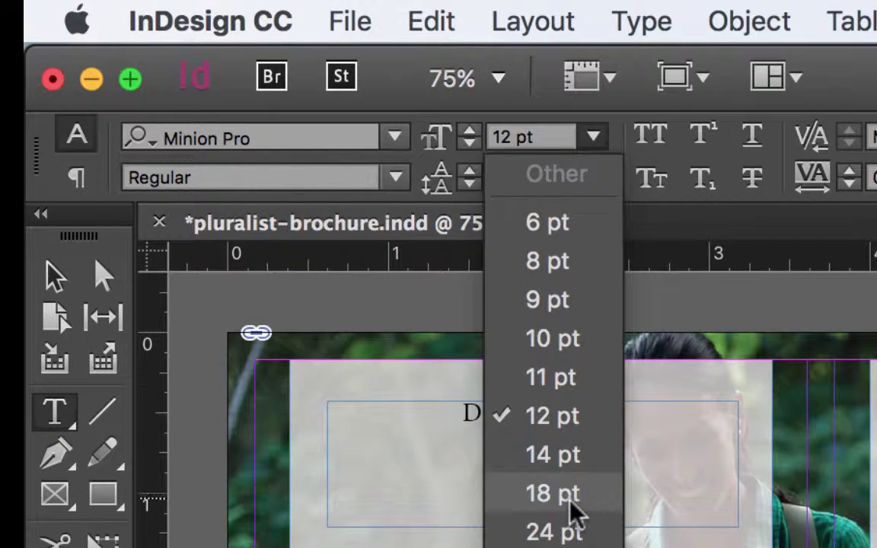
left_click(571, 530)
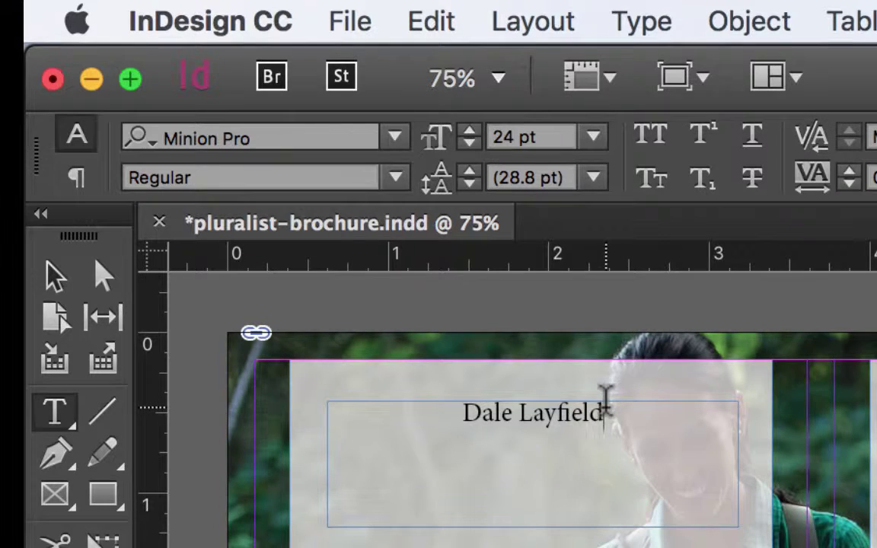
left_click_drag(602, 412, 422, 396)
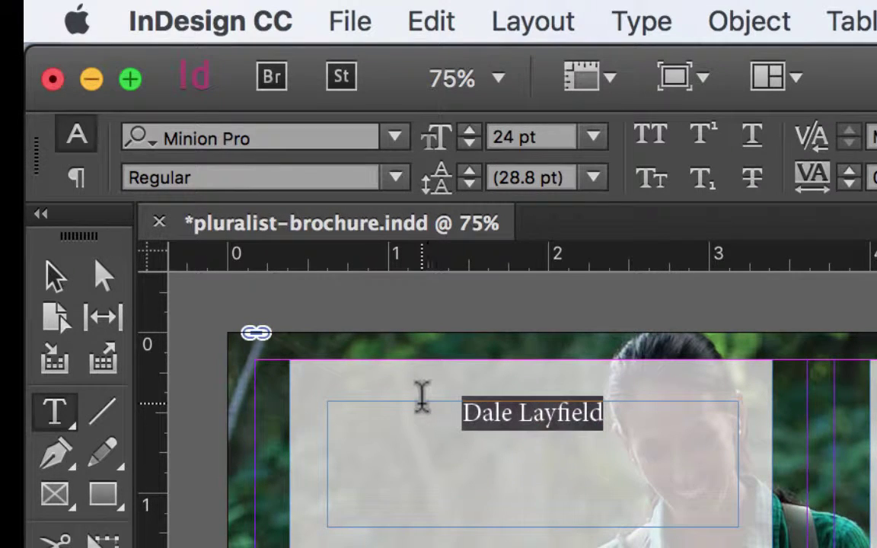
key("super+z")
left_click(593, 137)
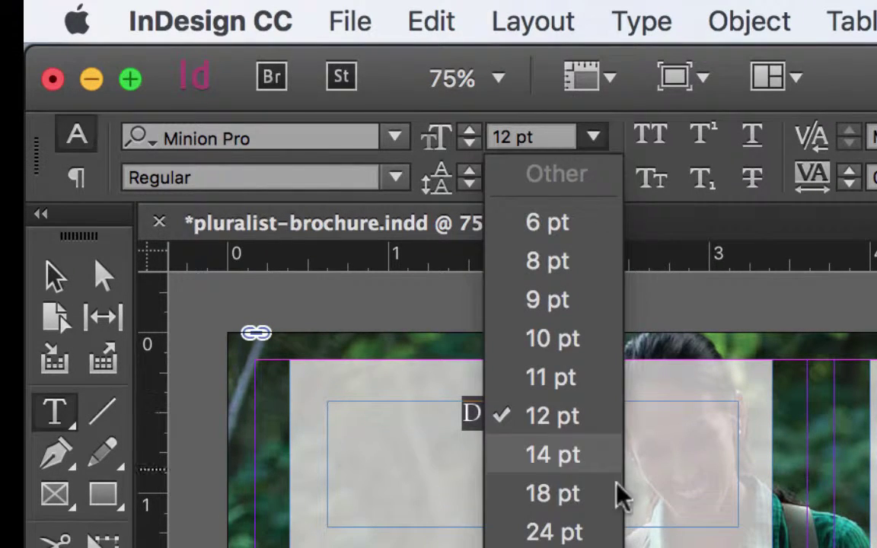
left_click(596, 530)
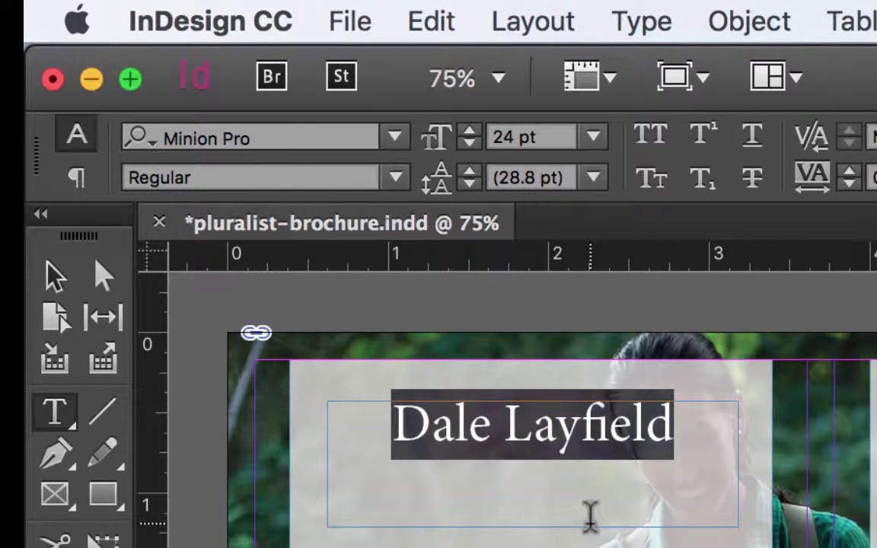
left_click(395, 138)
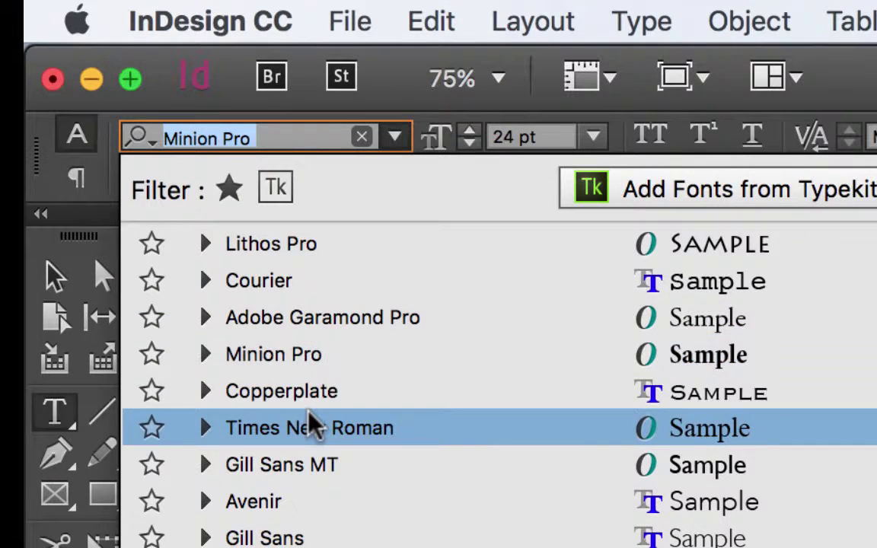
left_click(207, 245)
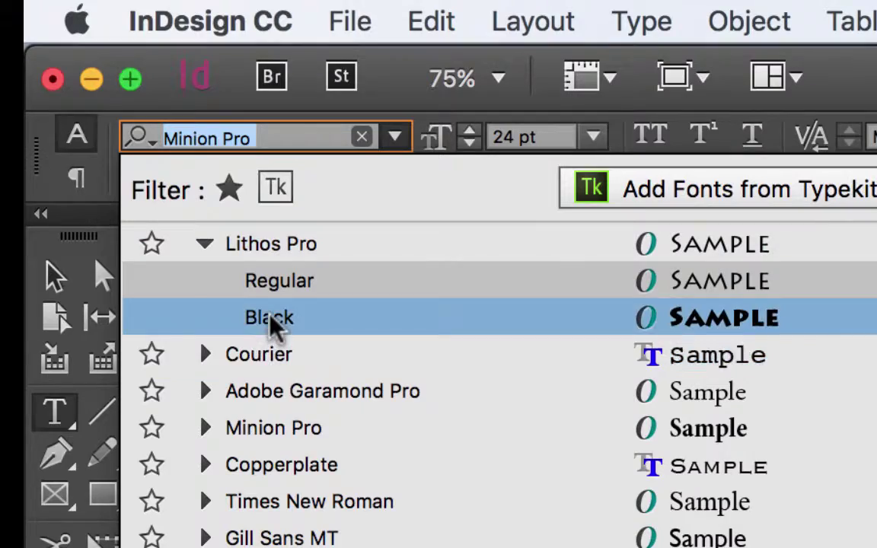
left_click(270, 318)
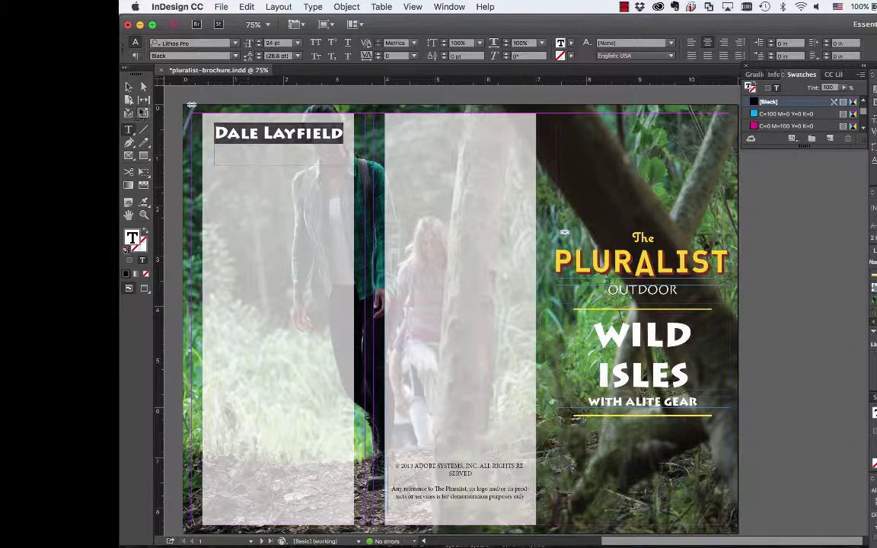
left_click(129, 86)
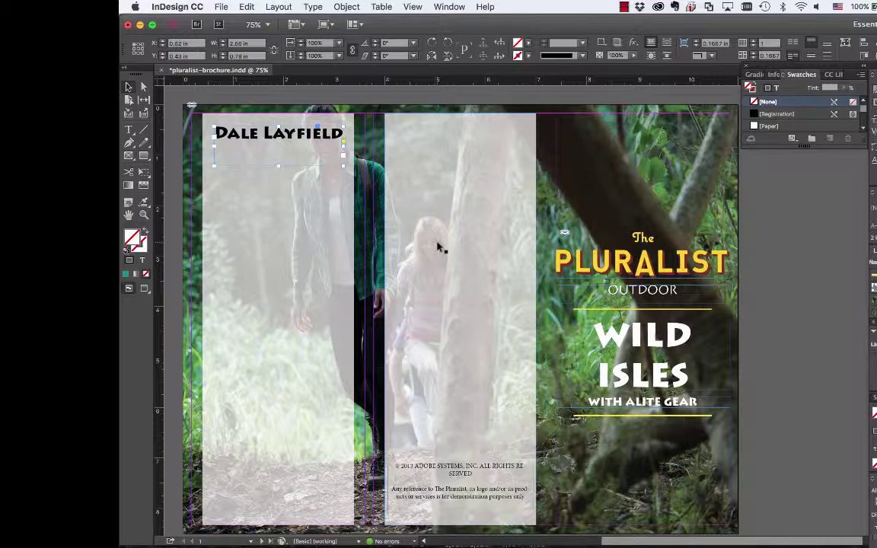
Export the document as pluralist-brochure.pdf in Adobe PDF (Print) format
left_click(222, 7)
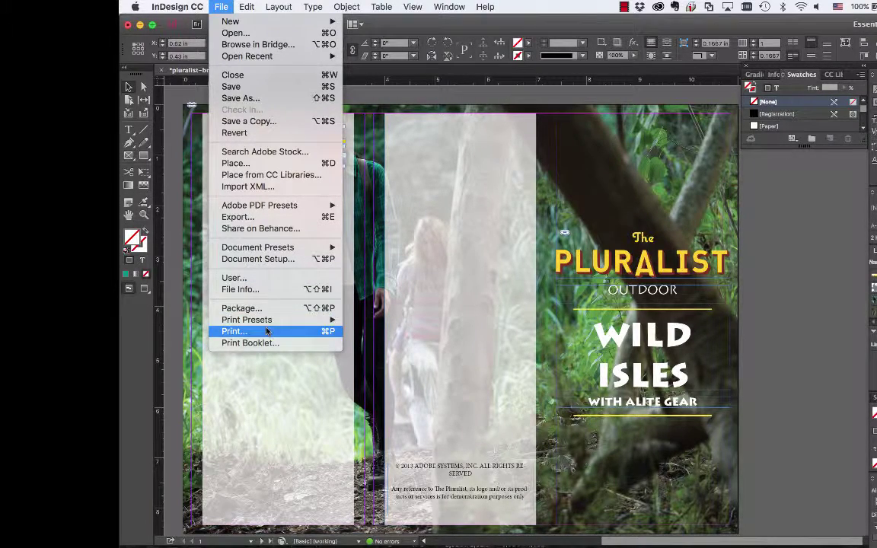
left_click(262, 219)
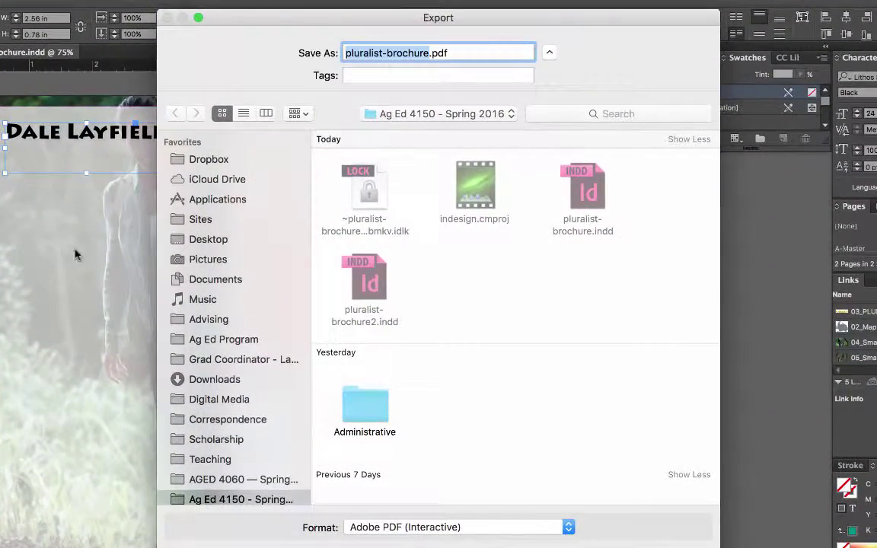
left_click(435, 528)
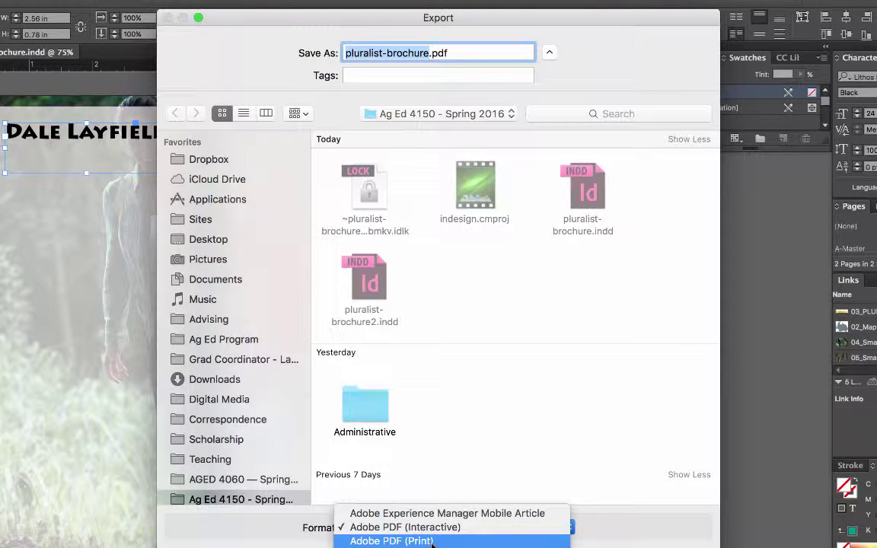
left_click(432, 541)
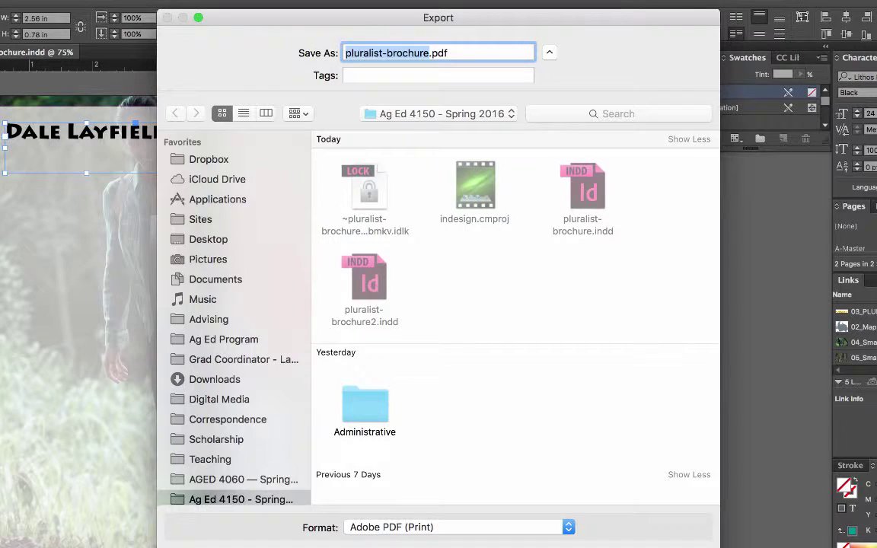
key("Return")
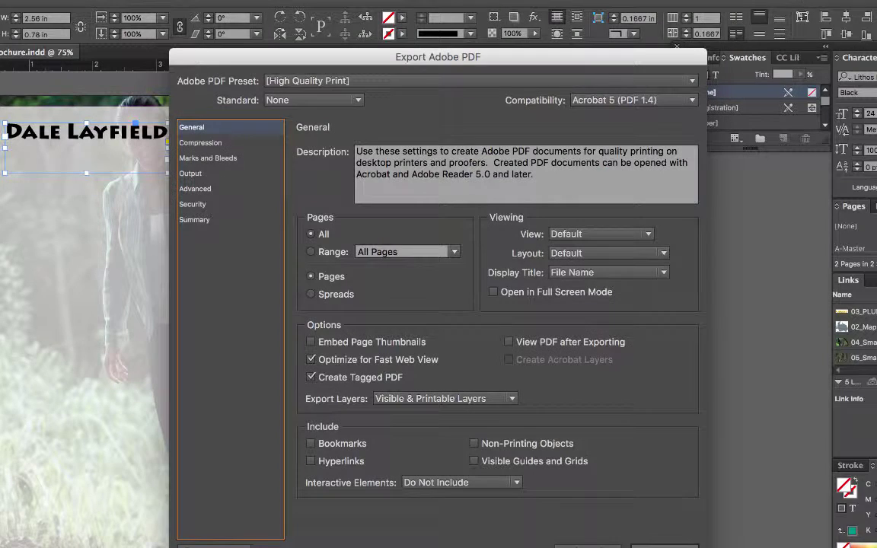
Export pluralist-brochure.pdf with View PDF after Exporting enabled
left_click(509, 342)
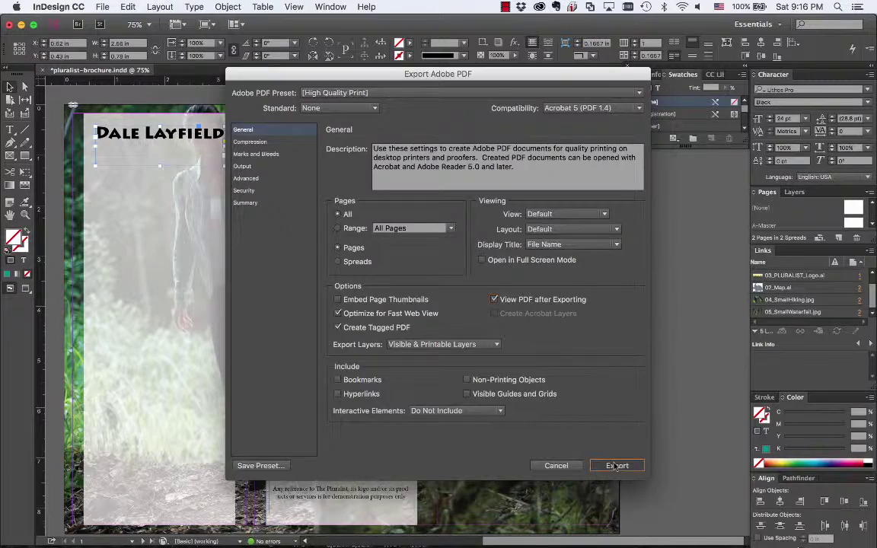
left_click(617, 466)
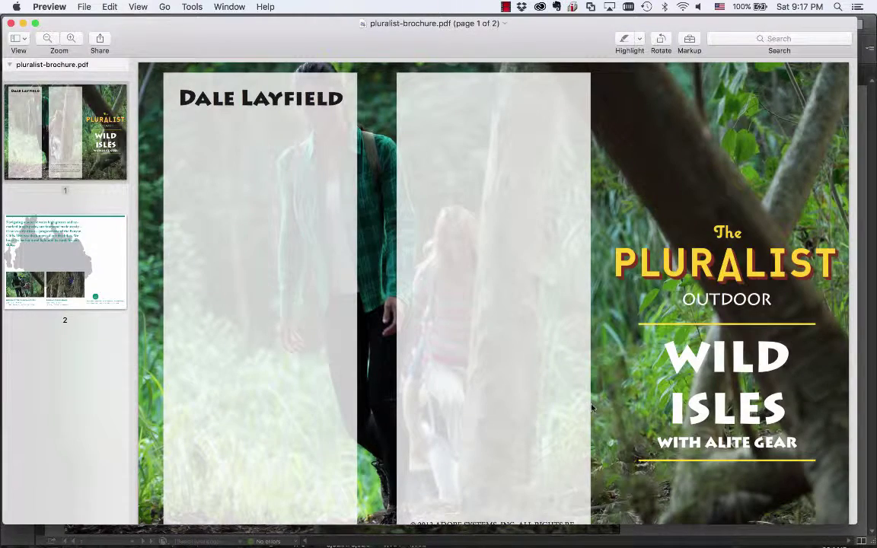
Scroll through pluralist-brochure.pdf in Preview from the cover to page 2
scroll(233, 309, "down", 3)
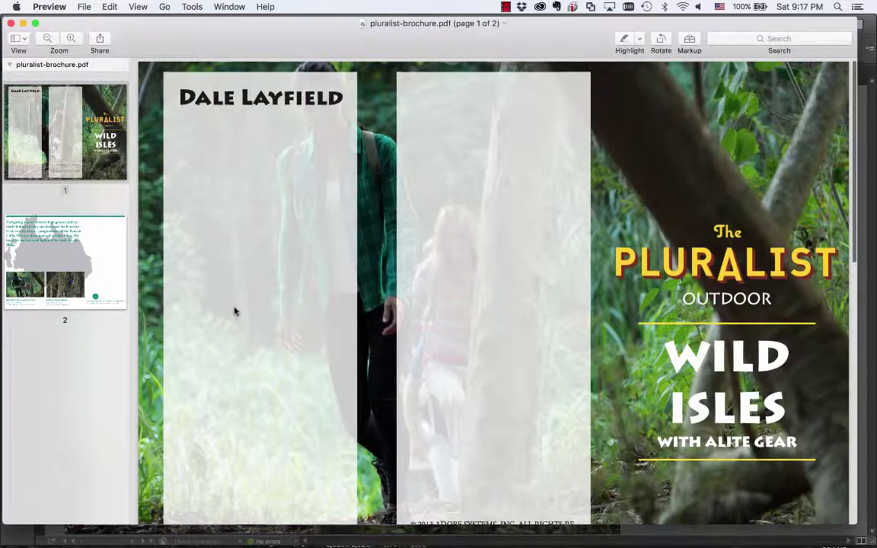
scroll(235, 311, "down", 5)
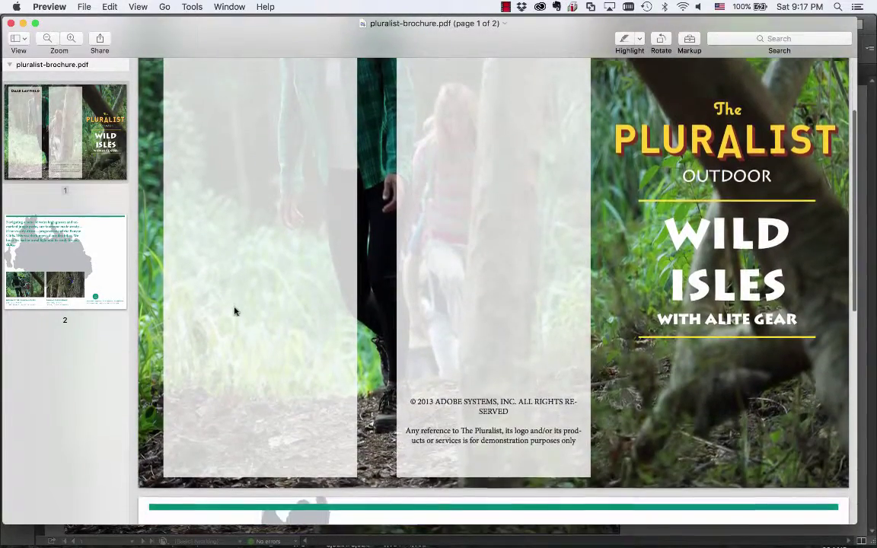
scroll(234, 310, "down", 8)
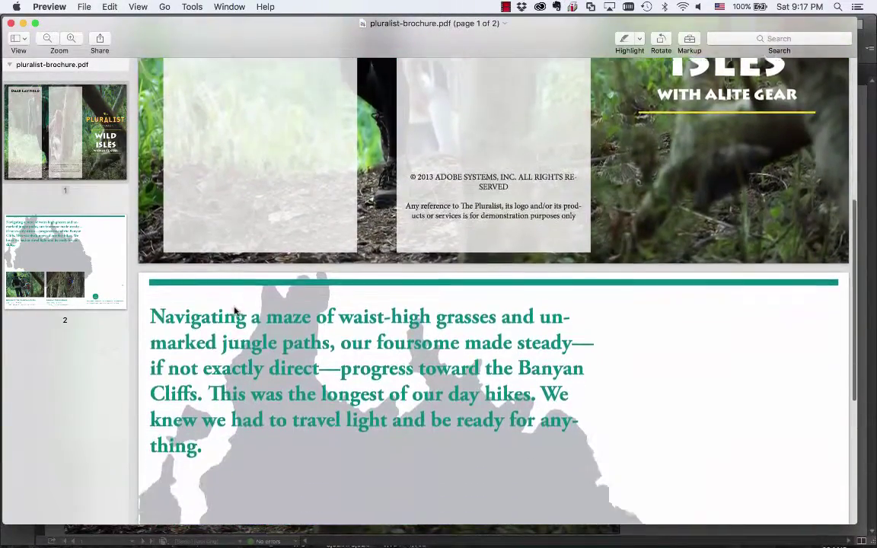
scroll(234, 311, "down", 3)
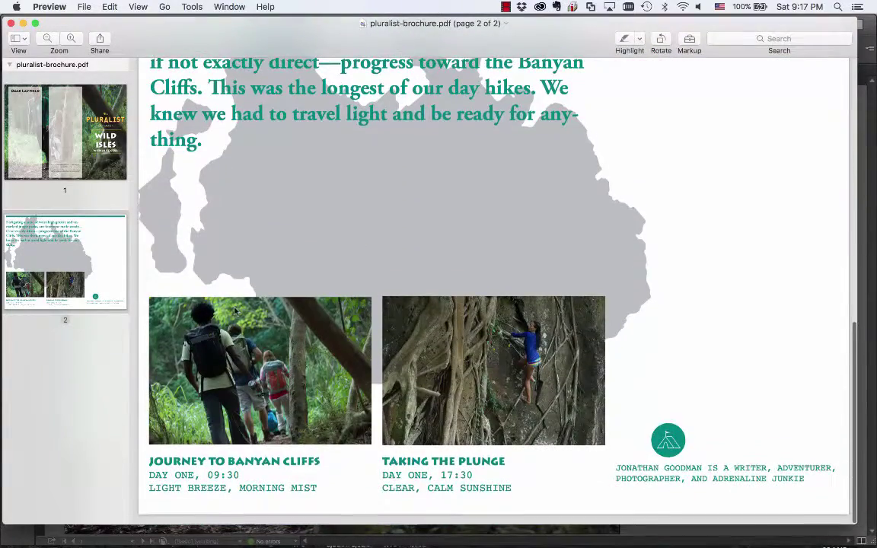